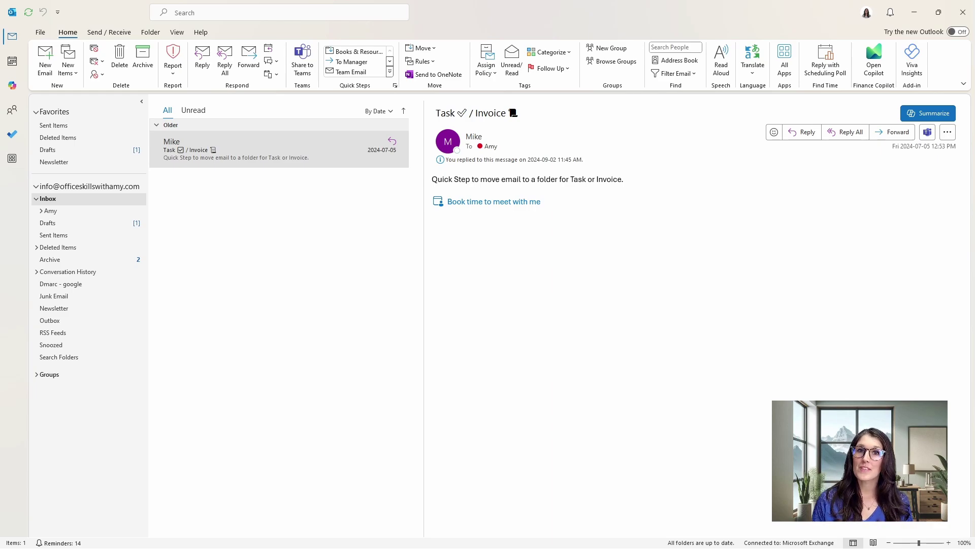
Open Signatures and Stationery from the Mail page of Outlook Options
click(43, 34)
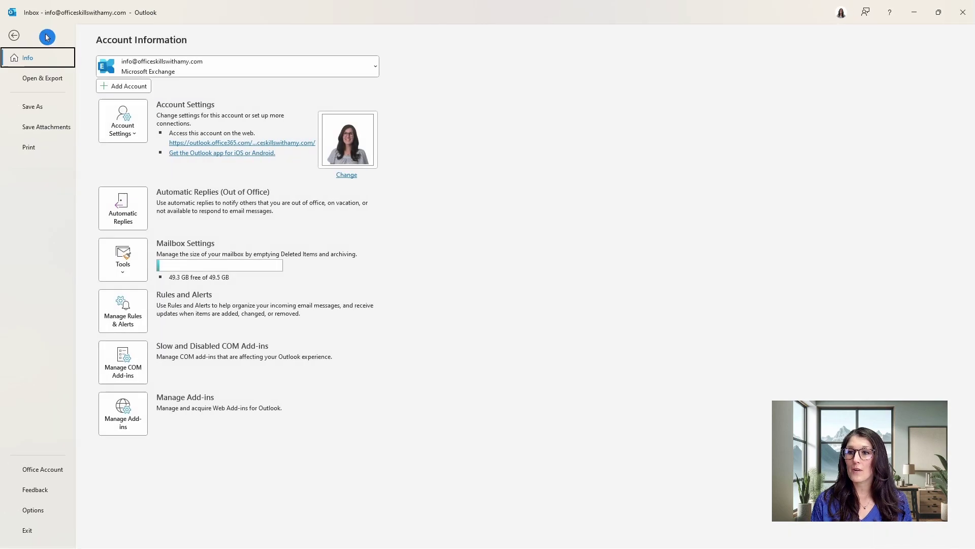
click(60, 510)
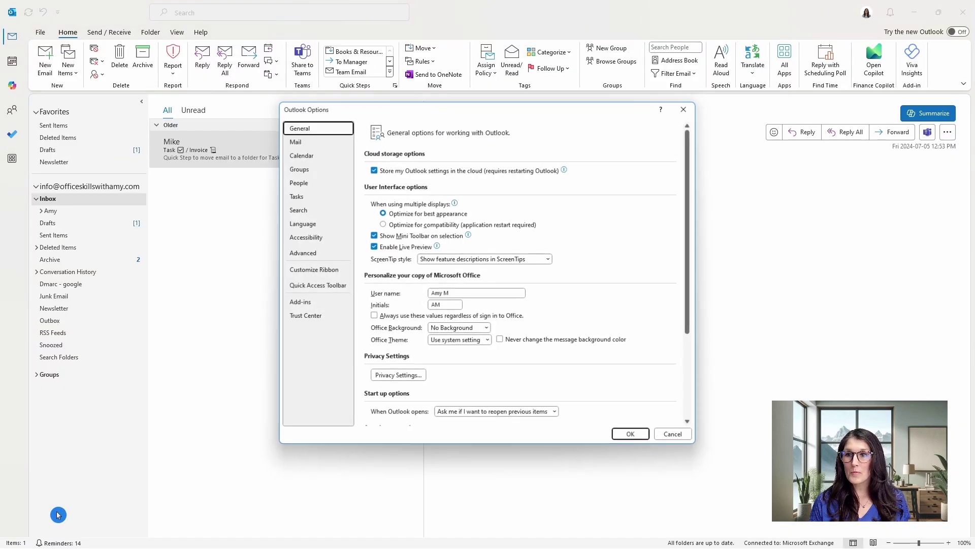
click(335, 144)
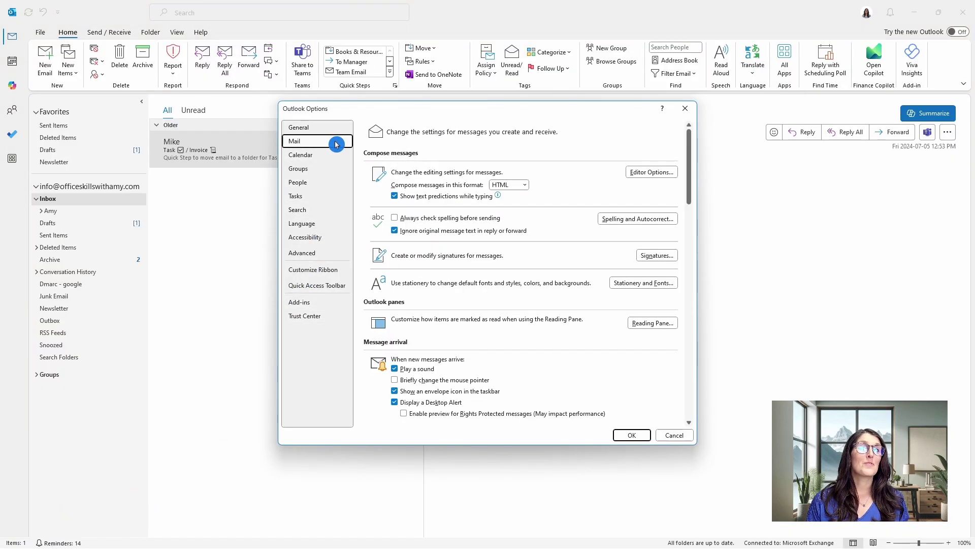
click(656, 255)
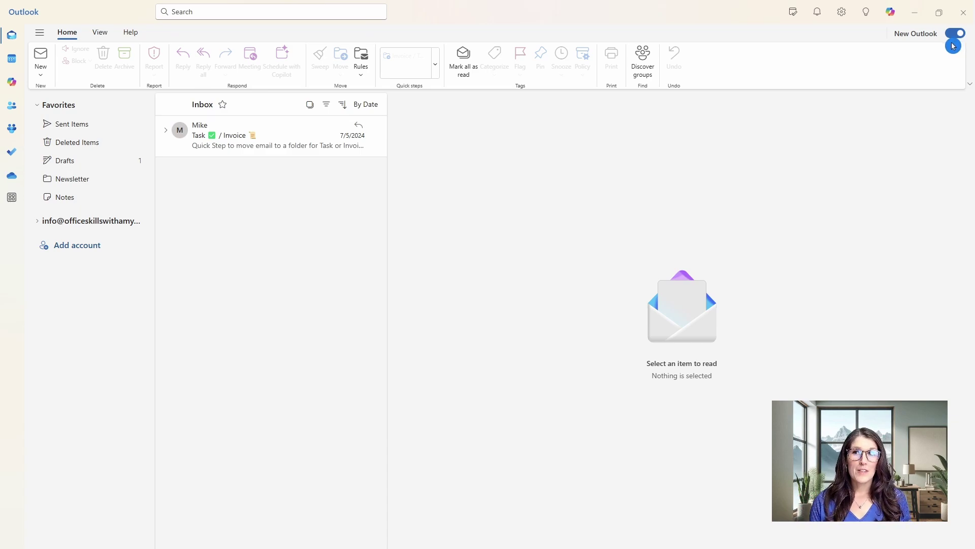
Search Outlook settings for 'signatur' and go to the Email signature page
click(841, 13)
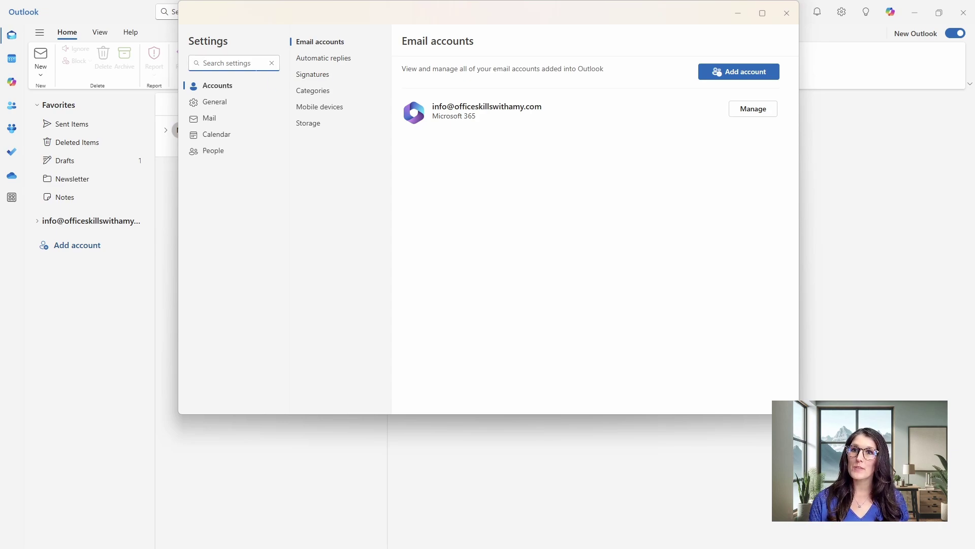
text(signatur)
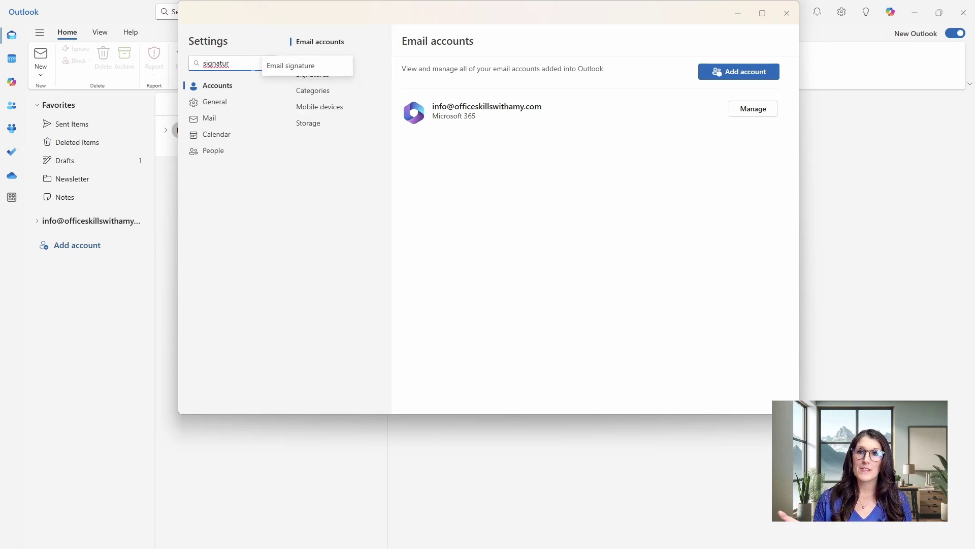
click(290, 67)
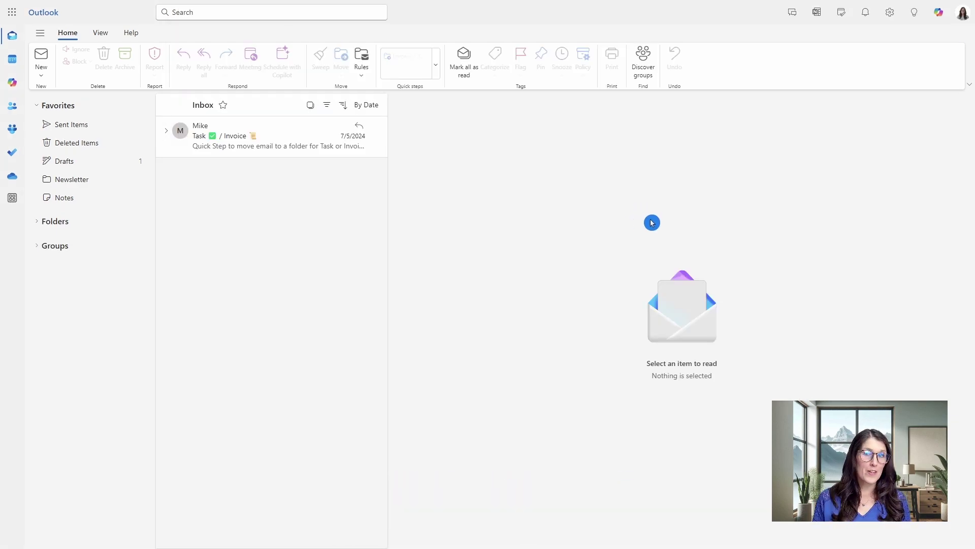
Search the web settings for 'signatu' and jump to Email signature settings
click(895, 14)
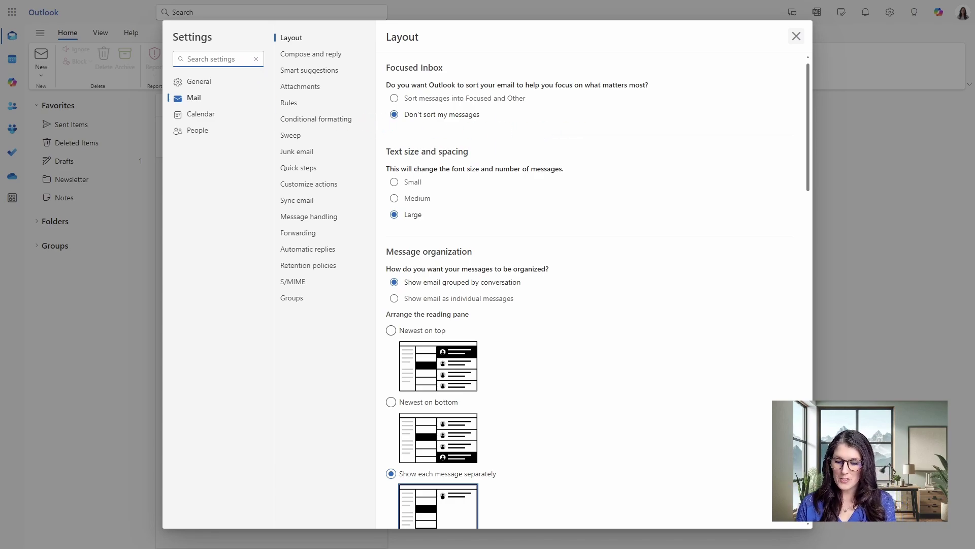
text(signatu)
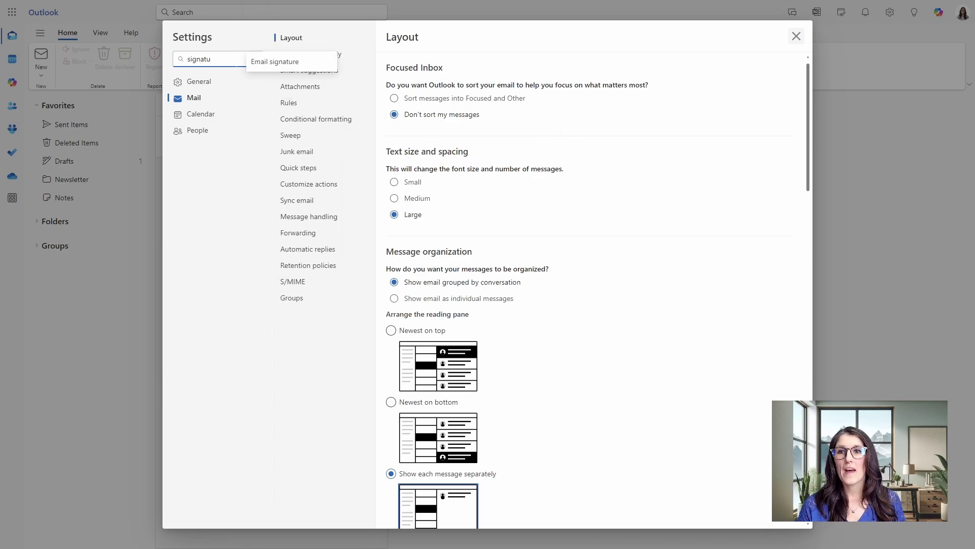
click(257, 65)
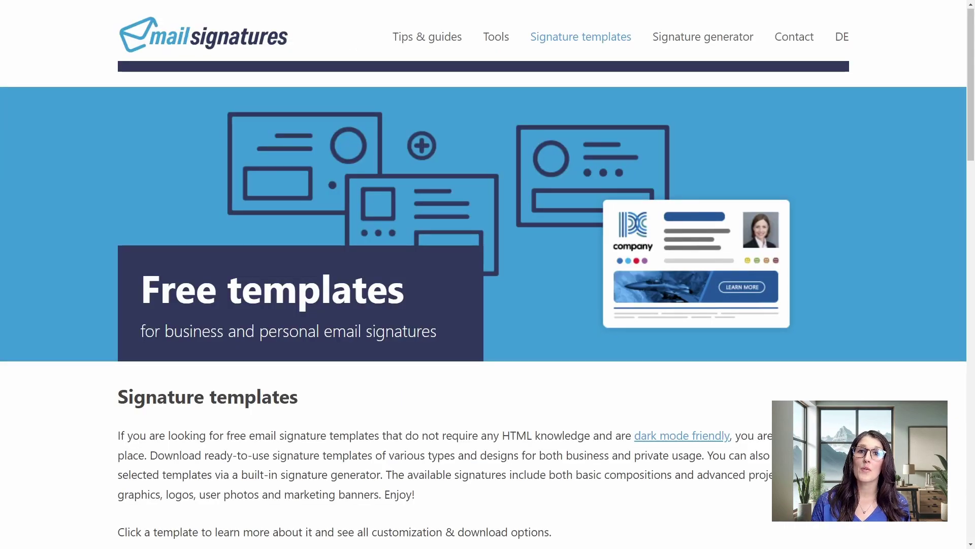
Scroll through the Mail-signatures.com templates and signature generator sections
scroll(488, 275, down, 3)
scroll(487, 274, down, 3)
scroll(487, 275, down, 1)
scroll(488, 274, down, 1)
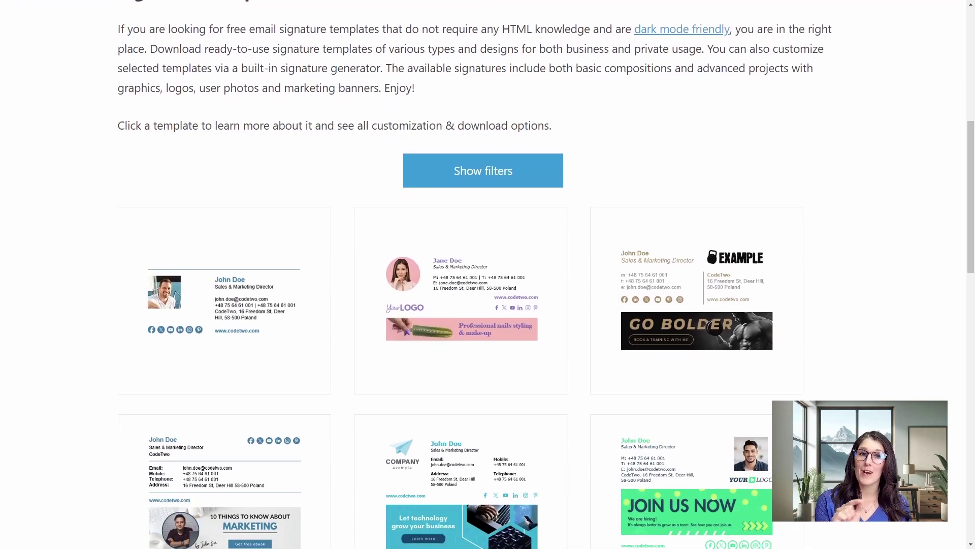
scroll(487, 275, down, 1)
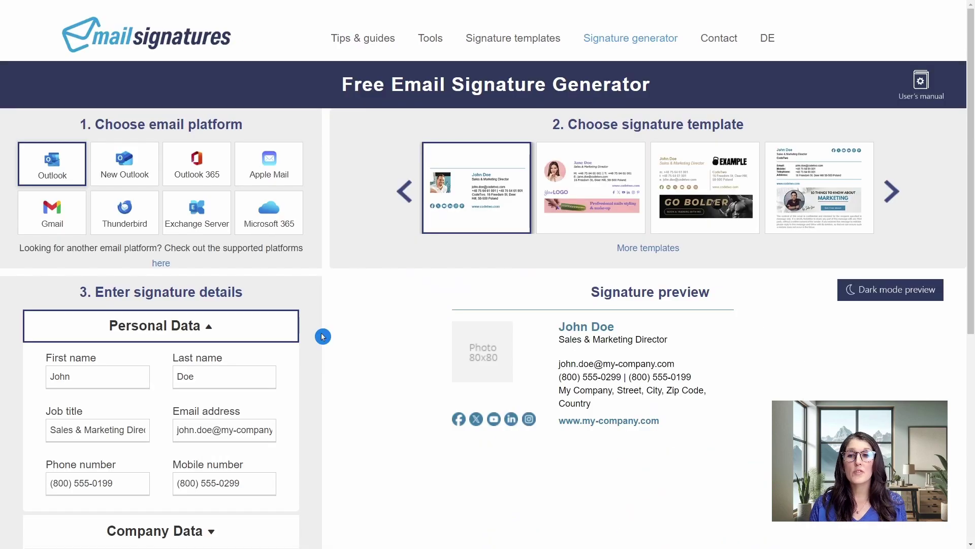
scroll(312, 283, down, 2)
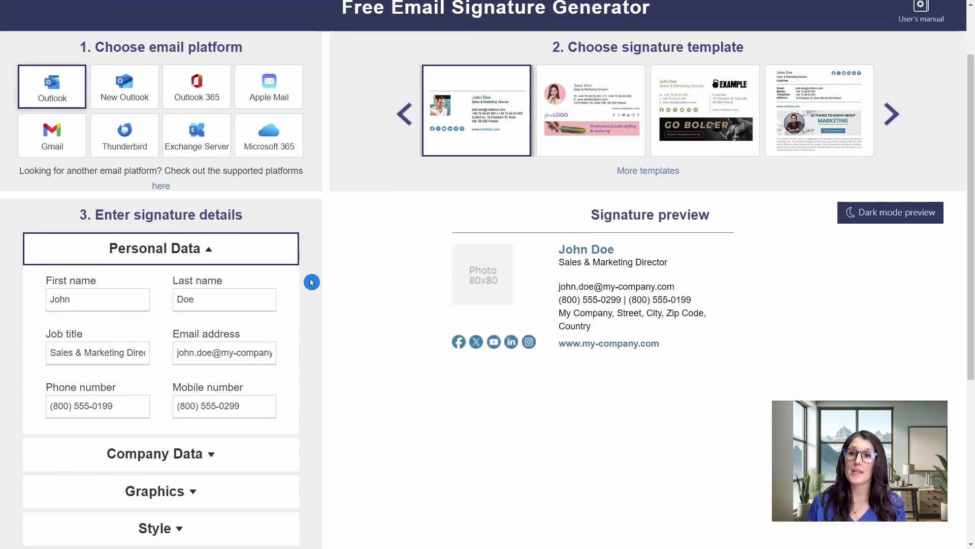
scroll(312, 282, down, 1)
scroll(309, 200, down, 2)
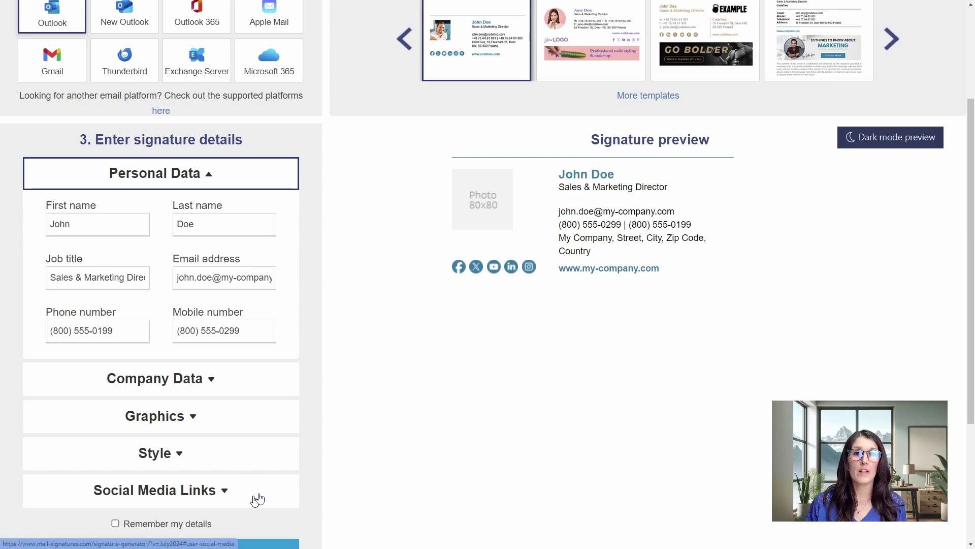
scroll(528, 459, up, 3)
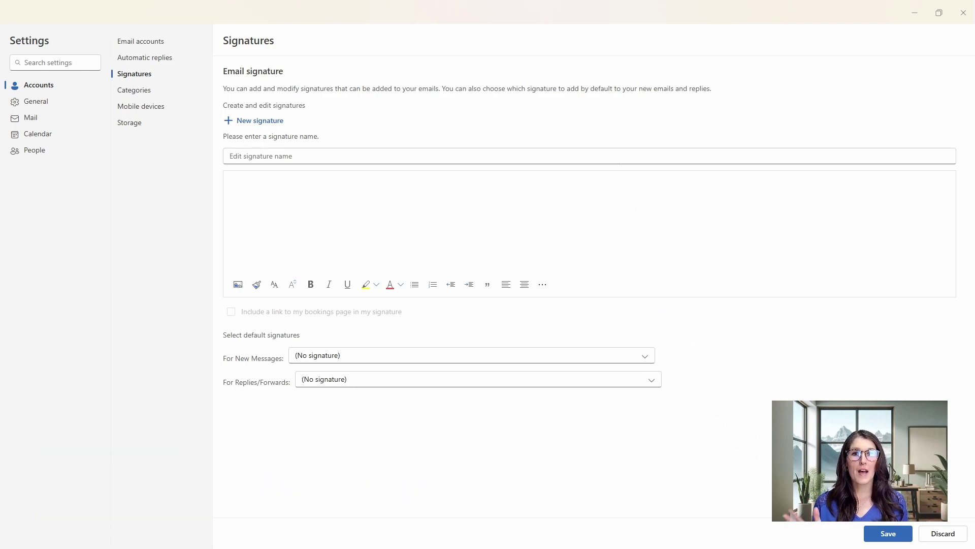
Name a new signature 'Amy - New' and paste the prepared signature into its body
click(330, 156)
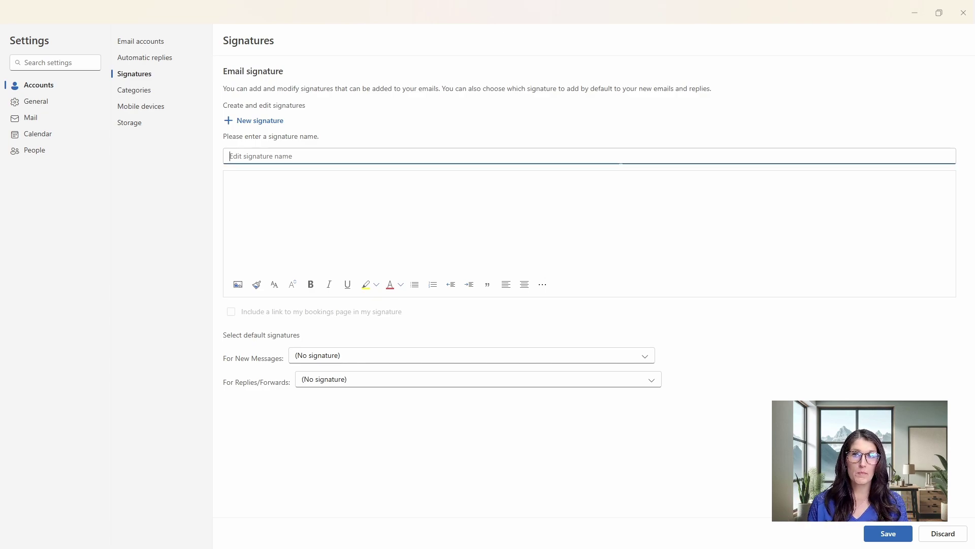
text(Am)
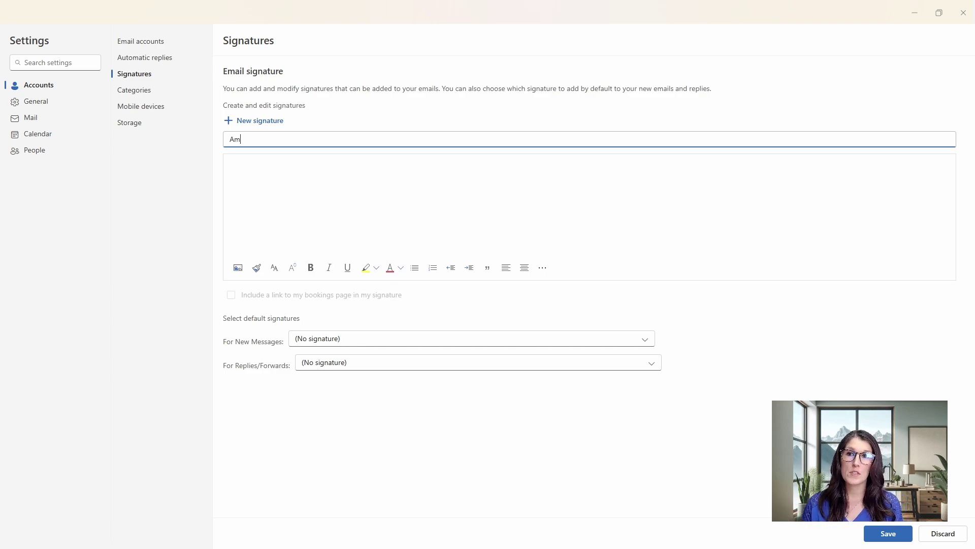
text(y - New)
key(Tab)
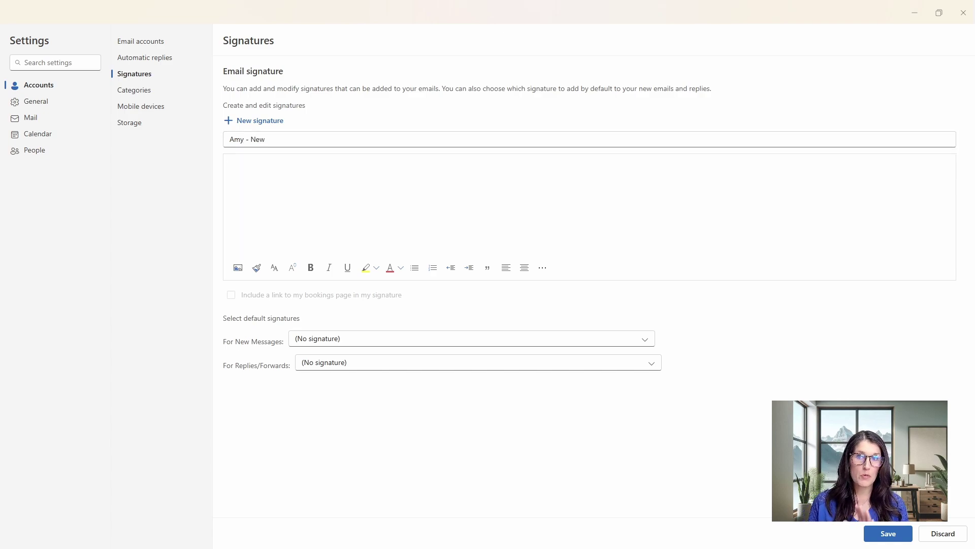
key(ctrl+v)
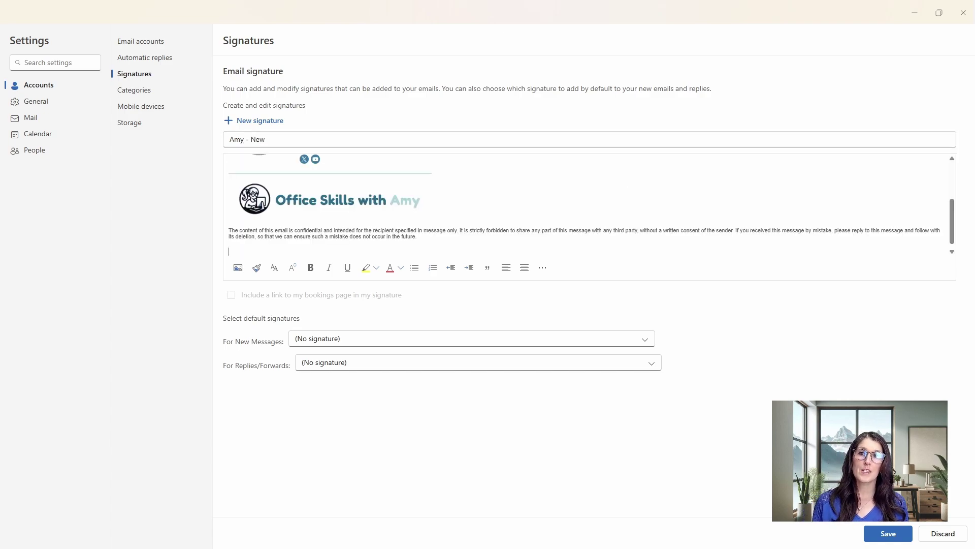
Check the pasted greeting, photo, quote and icons, then save the signature
scroll(589, 203, up, 5)
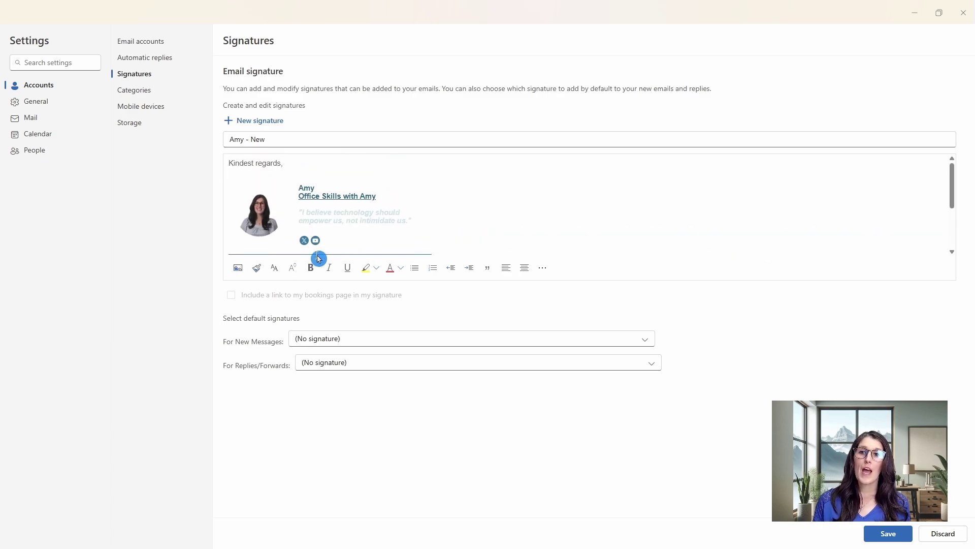
drag(255, 163, 344, 239)
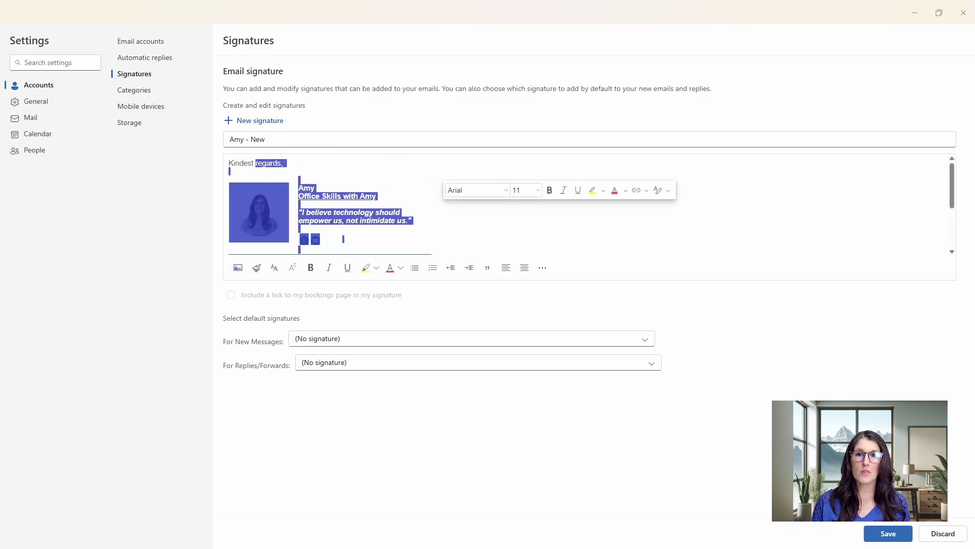
click(457, 216)
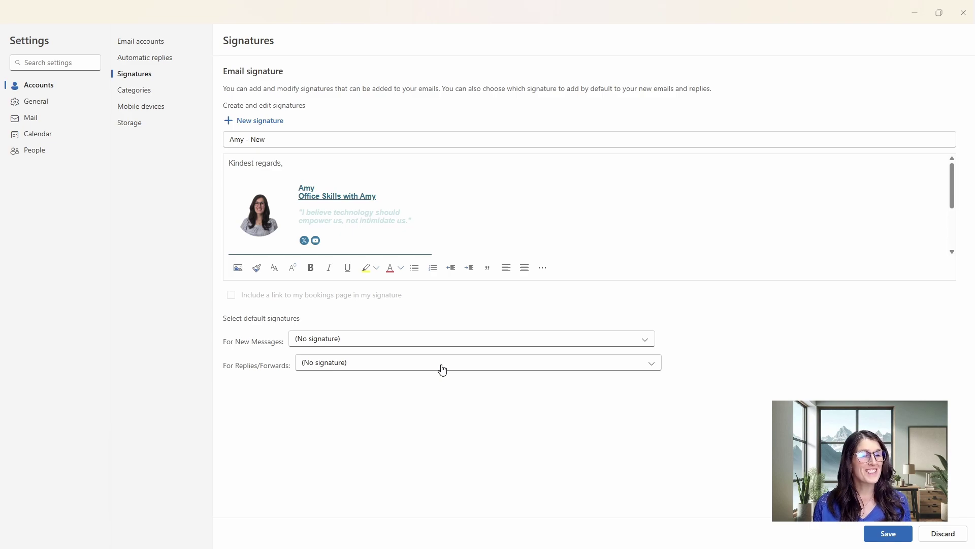
click(887, 534)
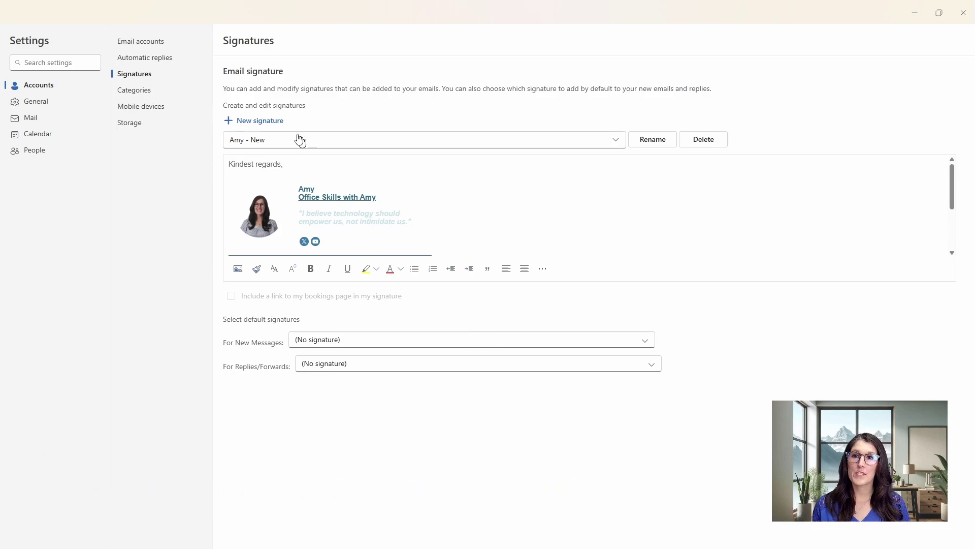
Save 'Amy - reply' with the pasted signature and disclaimer, trailing blank lines removed
click(269, 121)
key(shift+Tab)
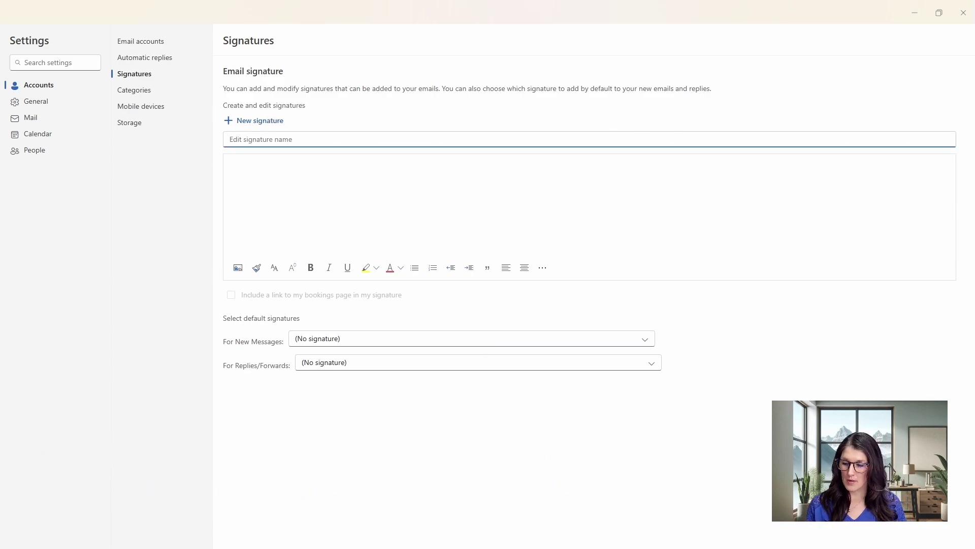
text(Amy - reply)
key(Tab)
key(ctrl+v)
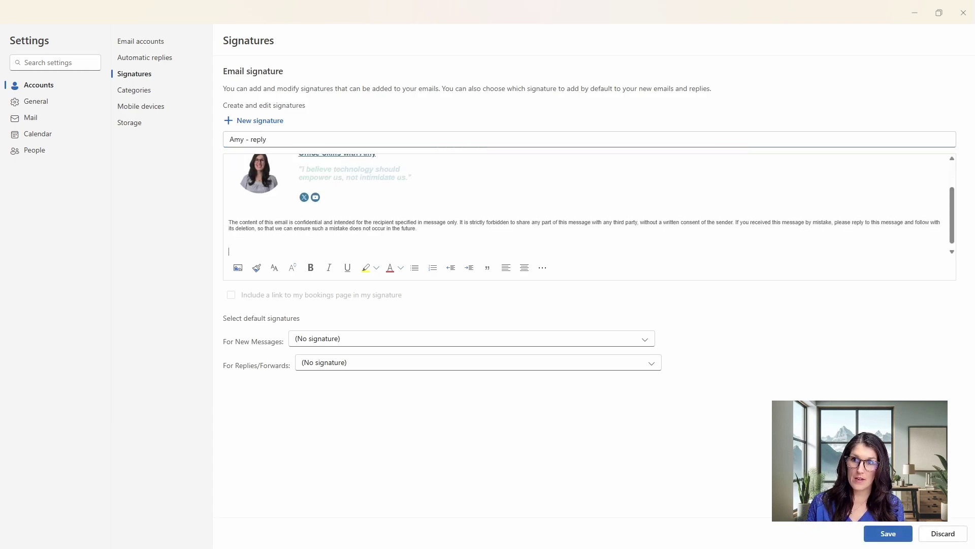
key(BackSpace)
key(BackSpace)
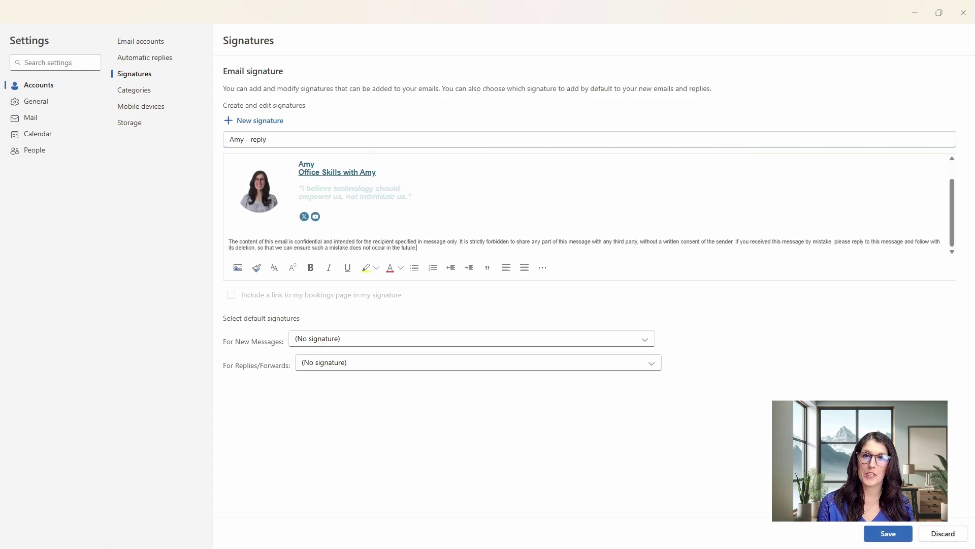
key(BackSpace)
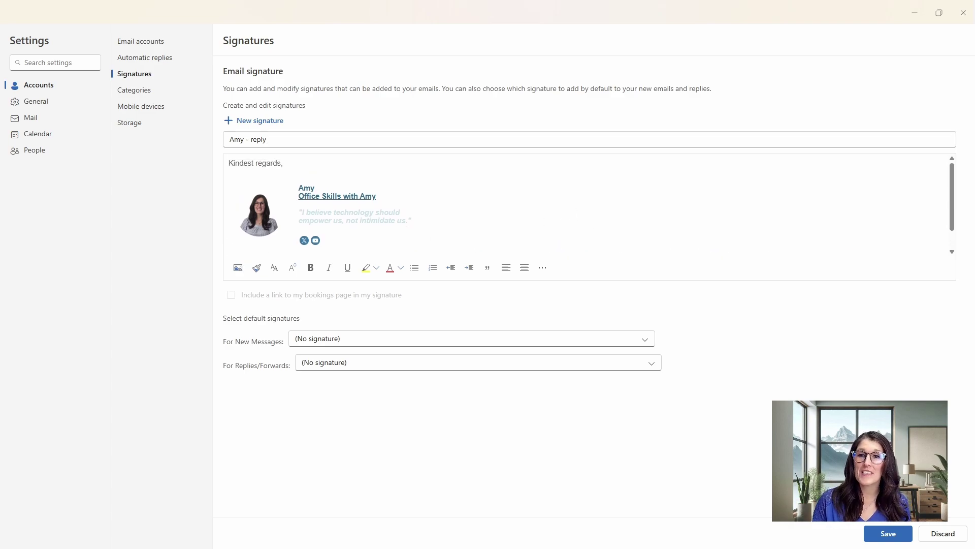
click(888, 534)
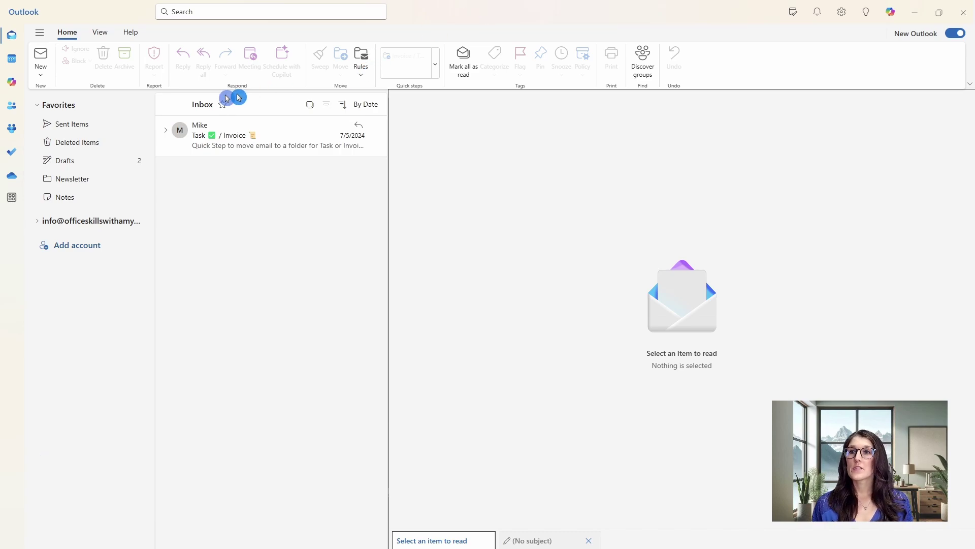
Start a new email and insert the Amy - New signature from the Signature list
click(44, 59)
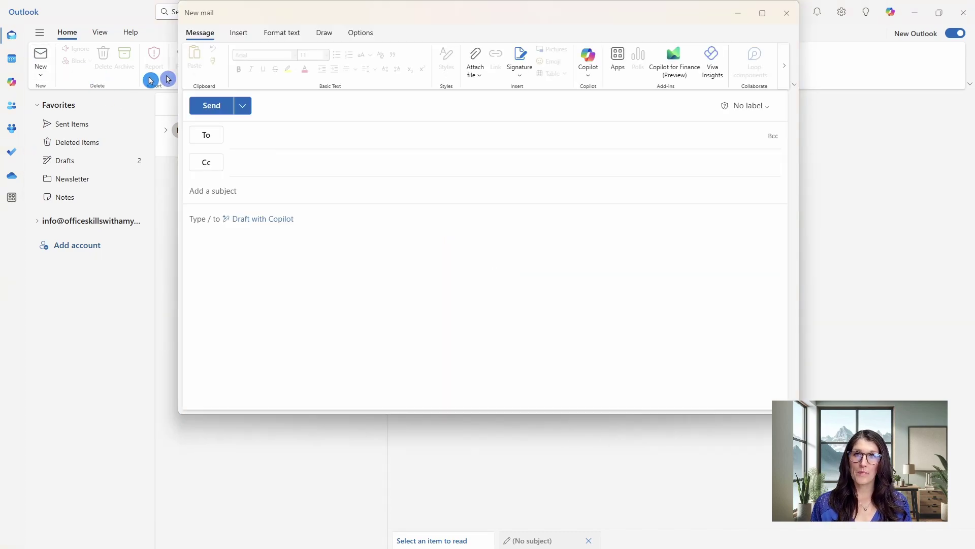
mouse_move(377, 14)
mouse_down()
mouse_move(382, 55)
mouse_move(380, 3)
mouse_up()
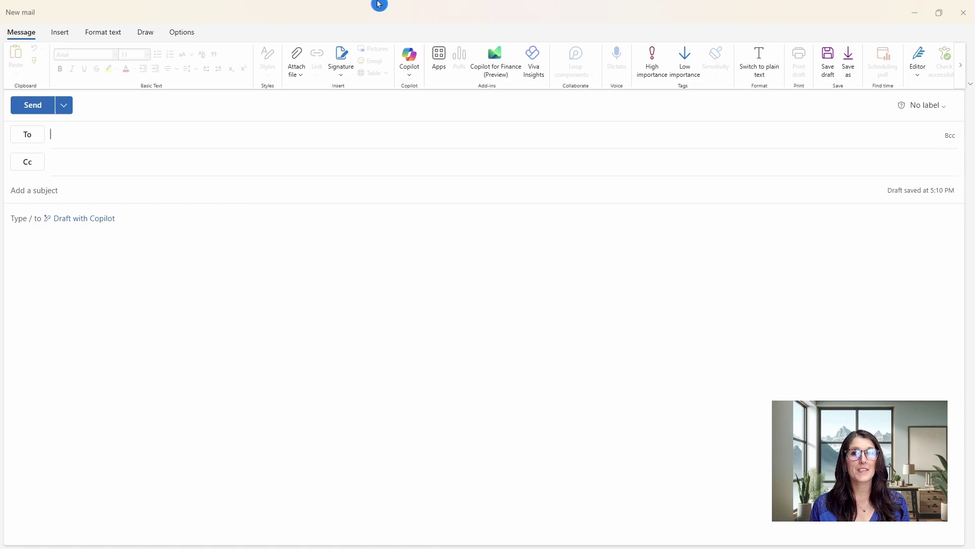
click(341, 74)
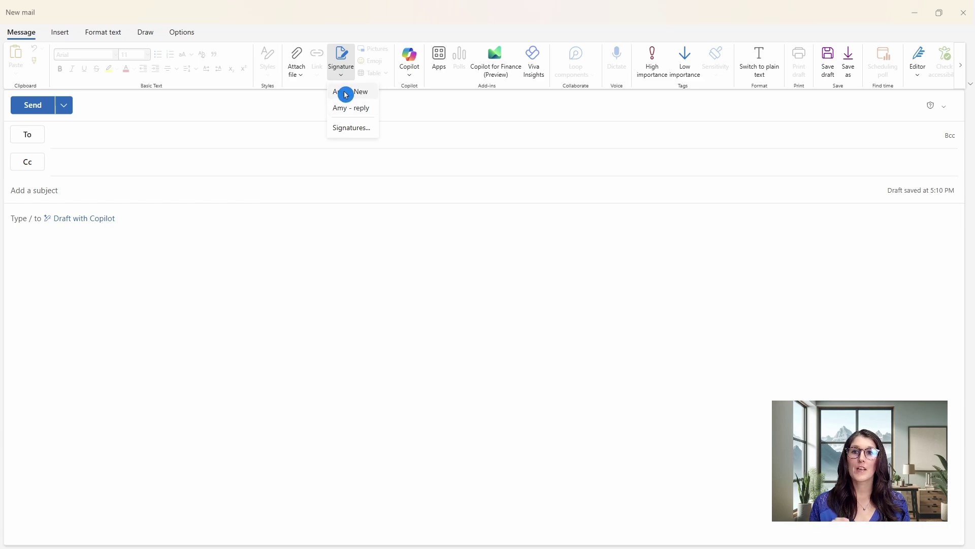
click(346, 95)
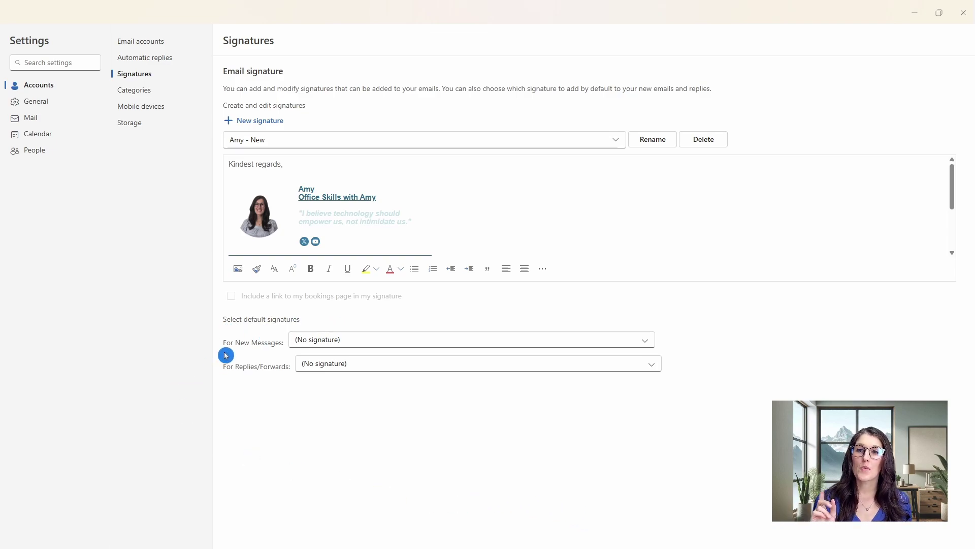
Save Amy - New as new-message default and Amy - reply for replies, then test with new mail
click(447, 343)
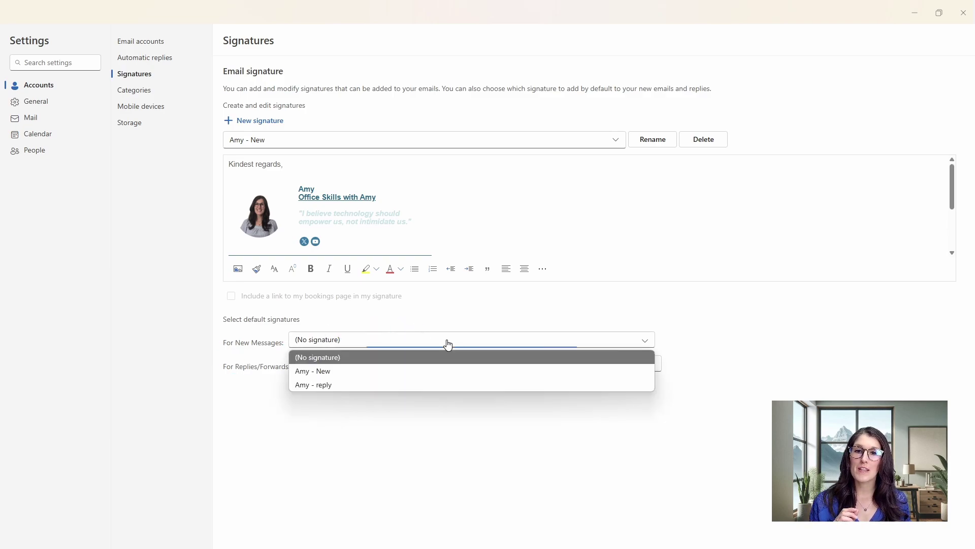
click(425, 371)
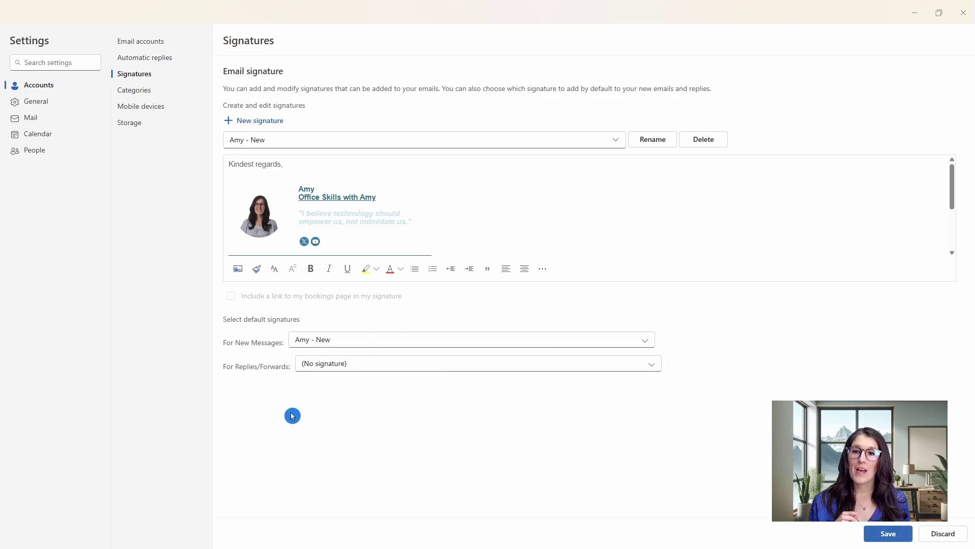
click(410, 374)
click(383, 409)
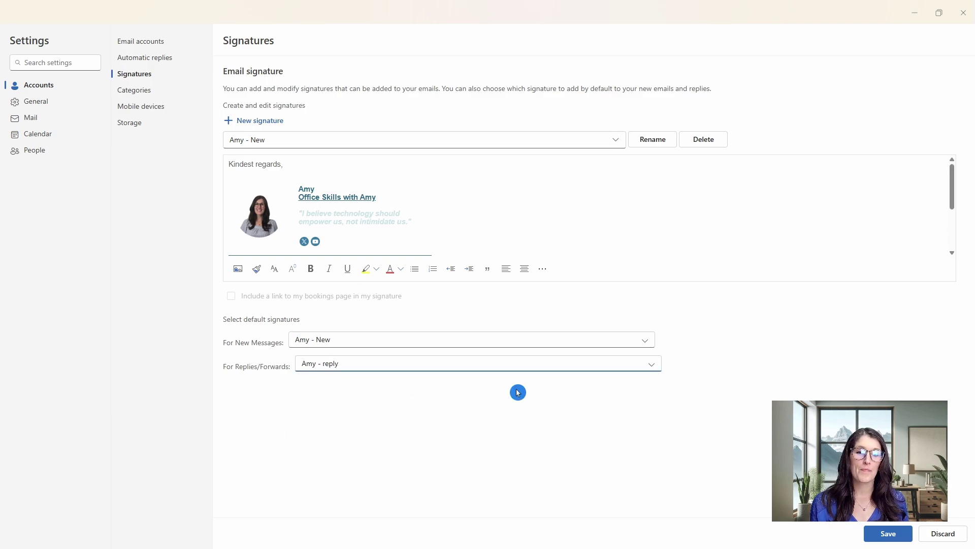
click(884, 533)
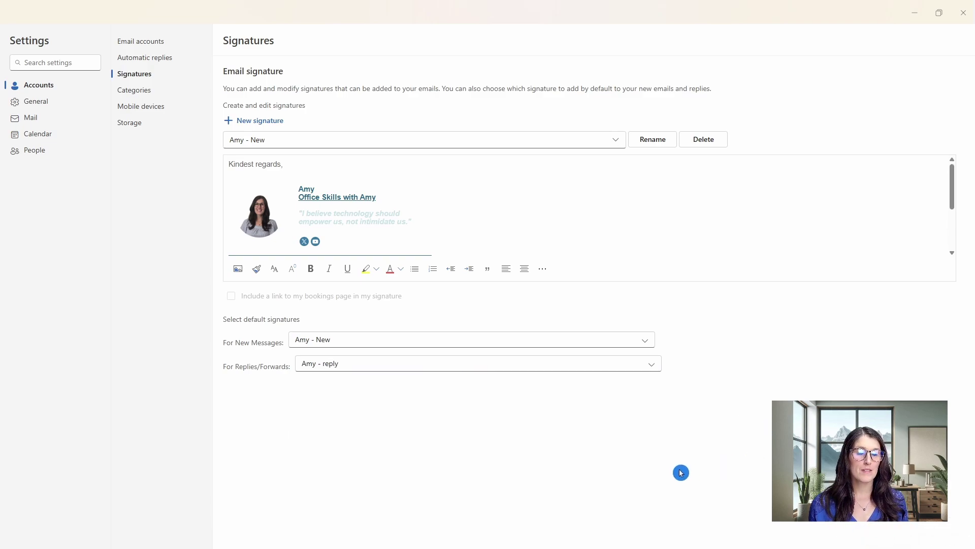
key(Escape)
click(41, 58)
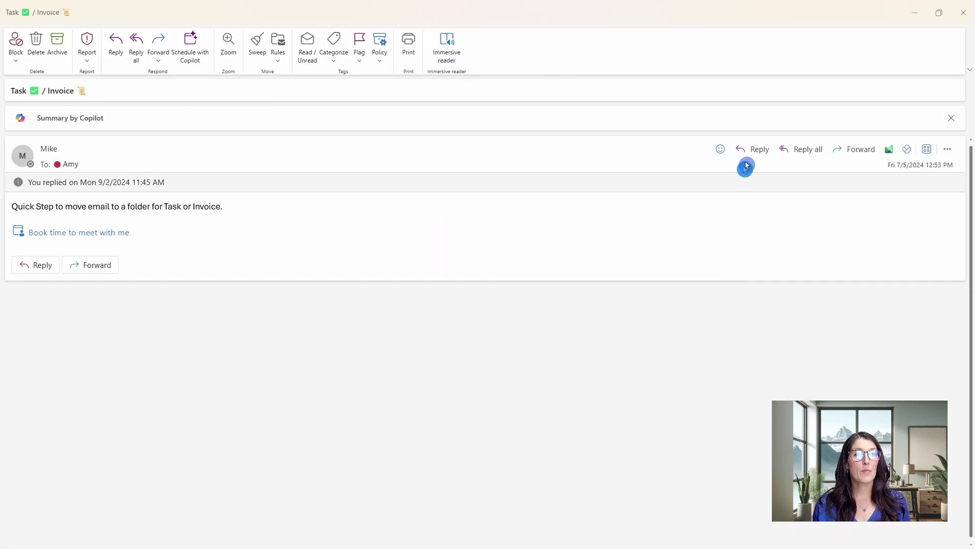
Reply to Mike's Task / Invoice email to get the Amy - reply signature
click(750, 151)
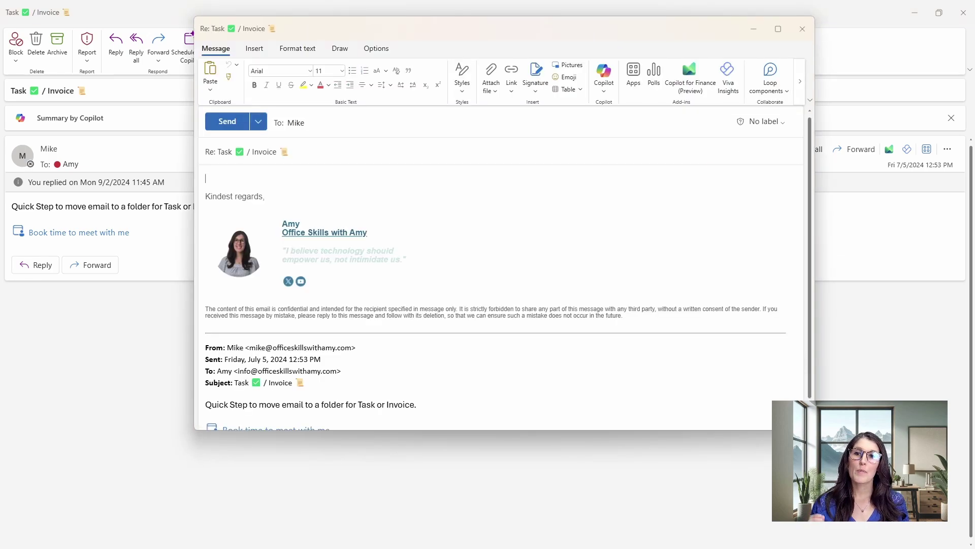